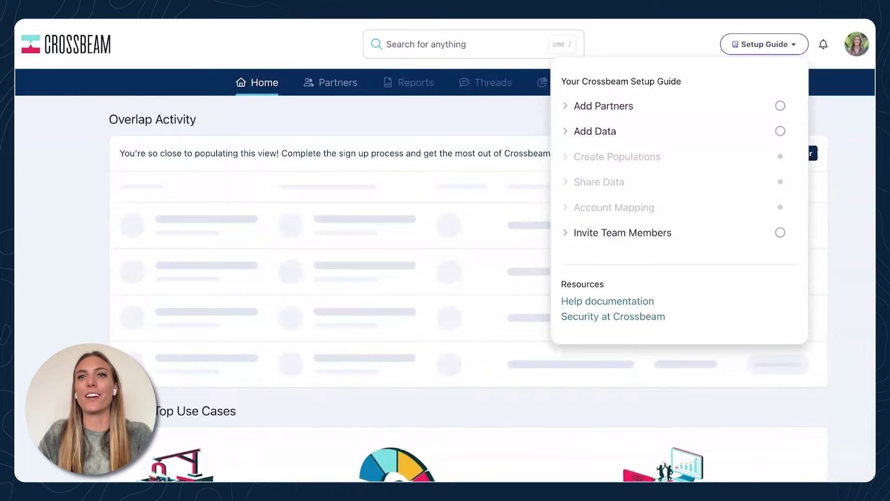
Open the Team page from the setup guide's Invite Team Members task
left_click(796, 46)
left_click(797, 46)
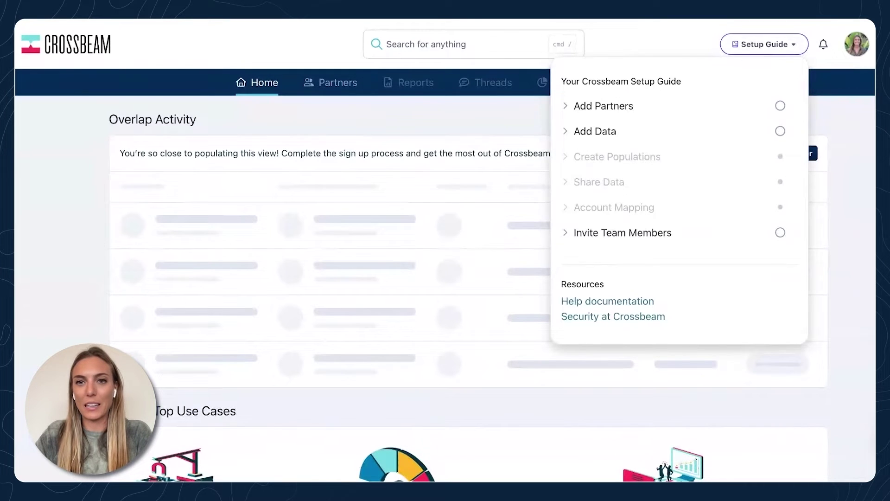
left_click(639, 235)
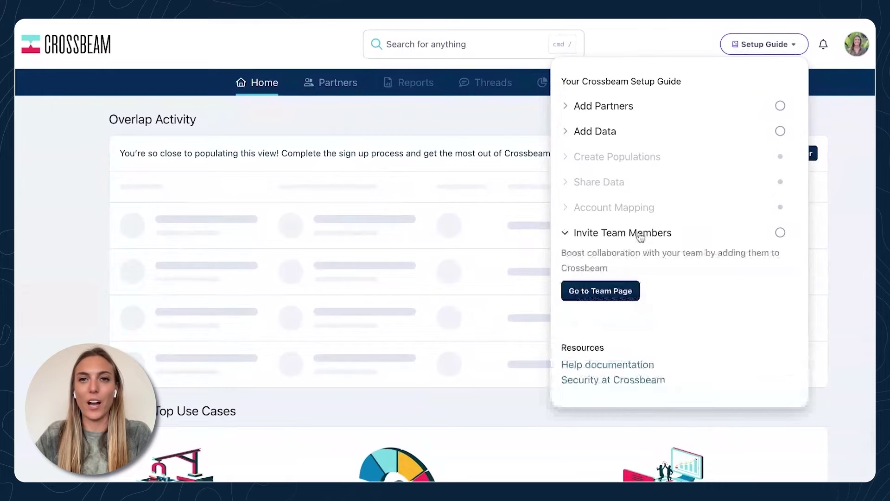
left_click(610, 291)
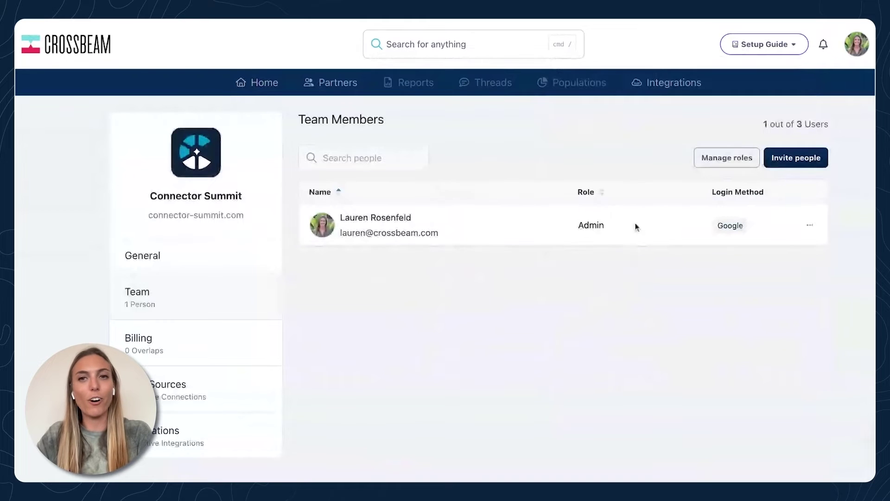
Start inviting people to Connector Summit, review the available roles, and close the invitation without sending it
left_click(818, 162)
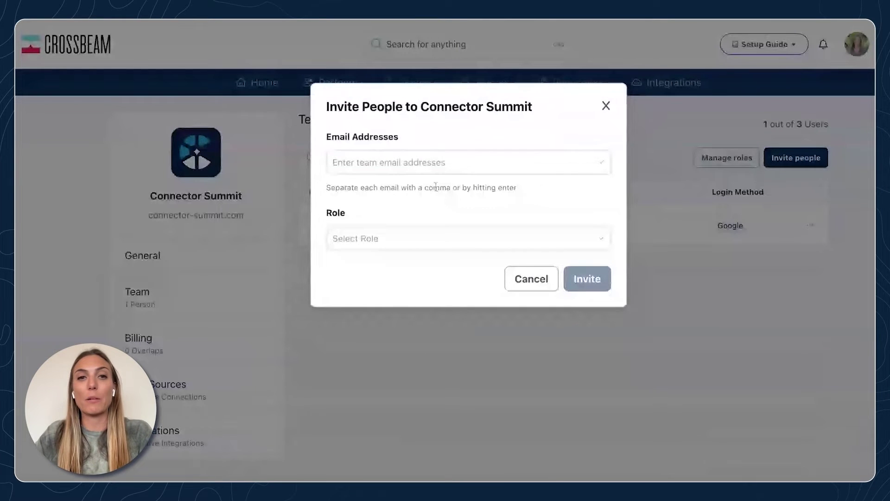
left_click(397, 241)
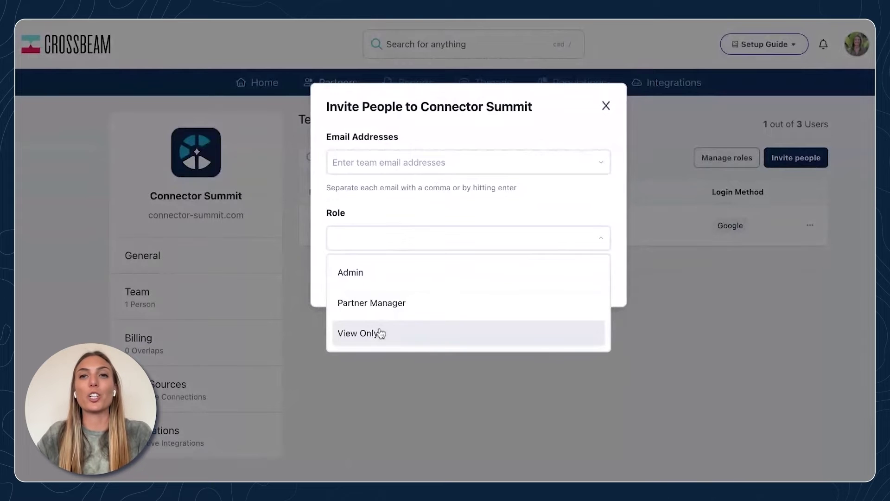
left_click(607, 107)
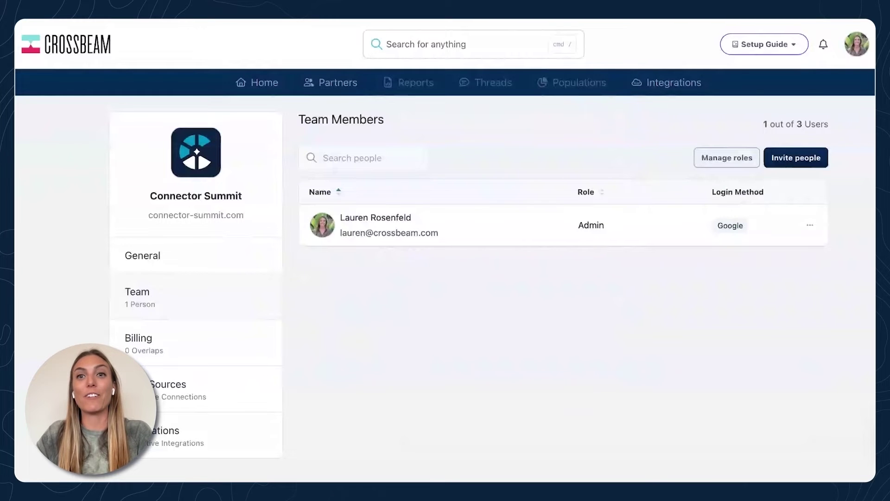
Start a partner invitation from the setup guide's Add Partners task and select the whole invite URL
left_click(765, 45)
left_click(618, 110)
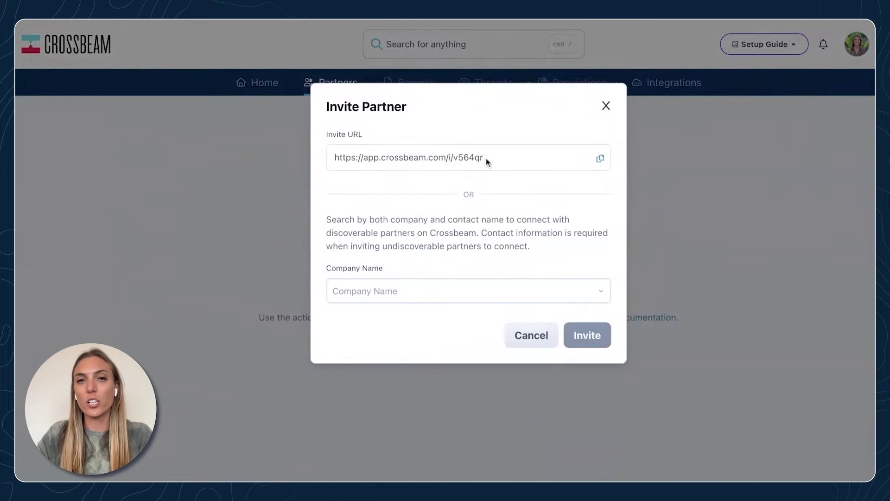
left_click_drag(494, 157, 330, 158)
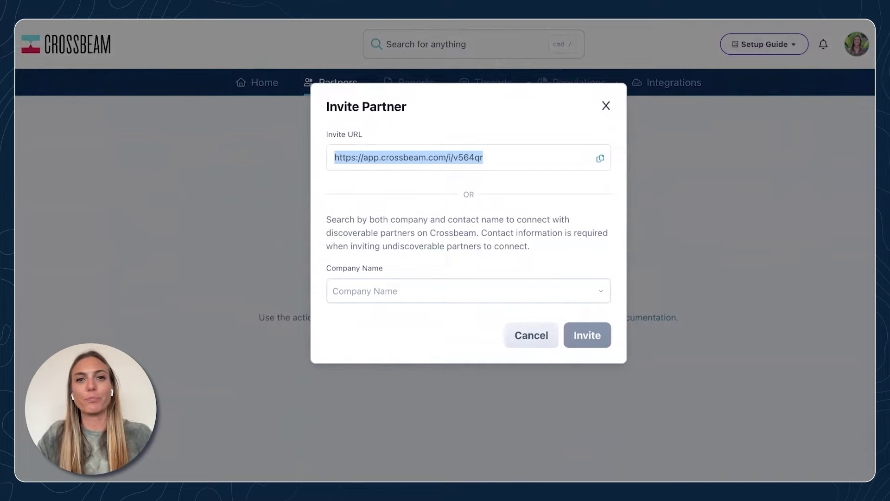
Find the company "Crossbeam", choose Crossbeam Network (crossbeam.com), and send it the partner invitation
left_click(366, 301)
type("Cr")
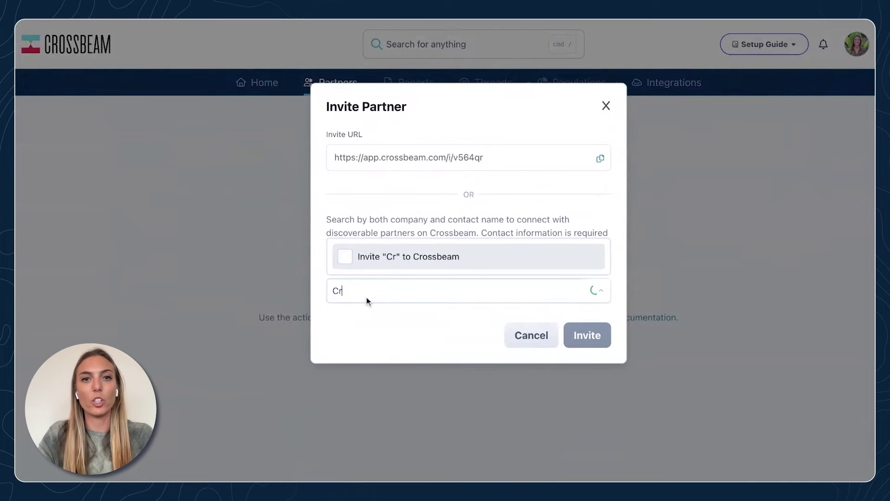
type("ossbeam")
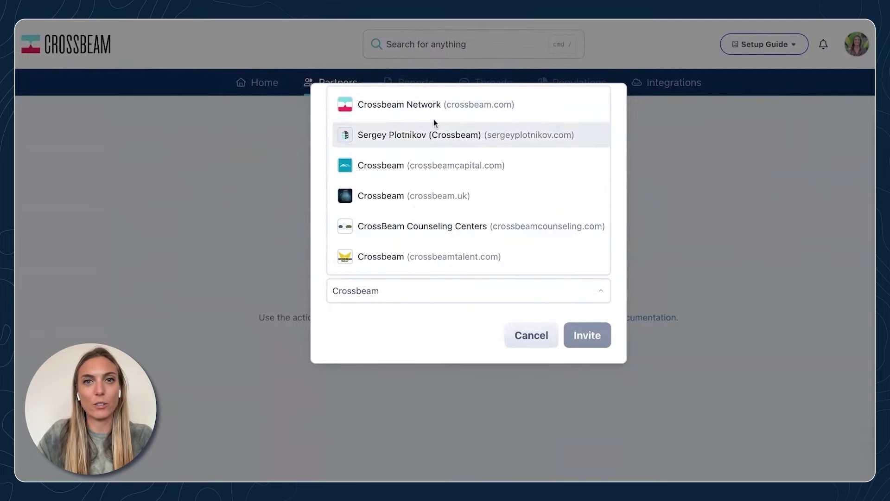
left_click(433, 113)
left_click(588, 342)
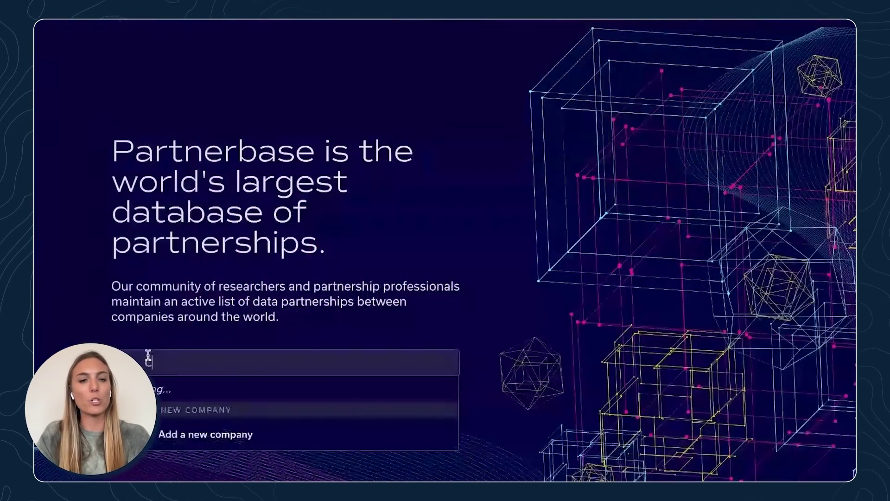
In Partnerbase, search for "Crossbeam" and open its company profile
type("beam")
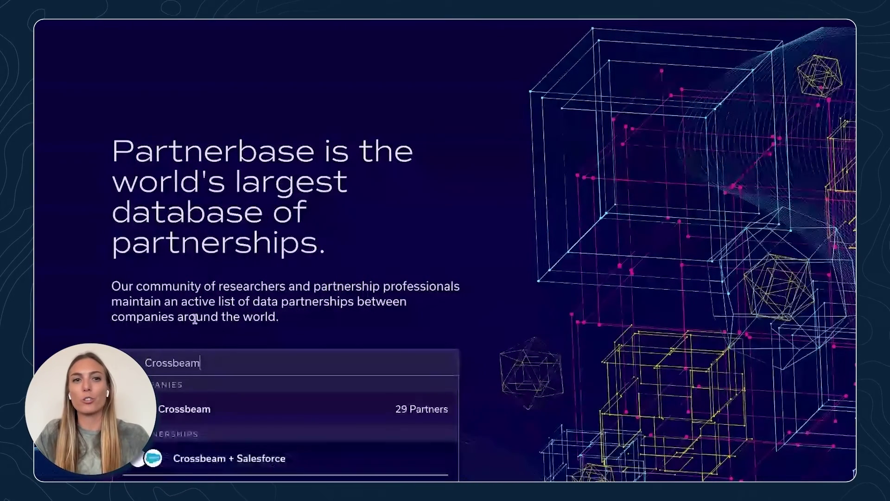
scroll(195, 319, "down", 1)
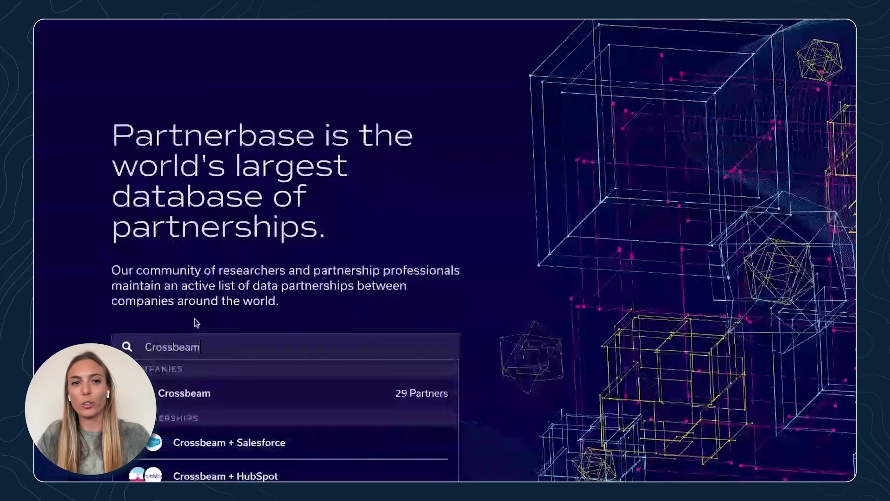
left_click(186, 395)
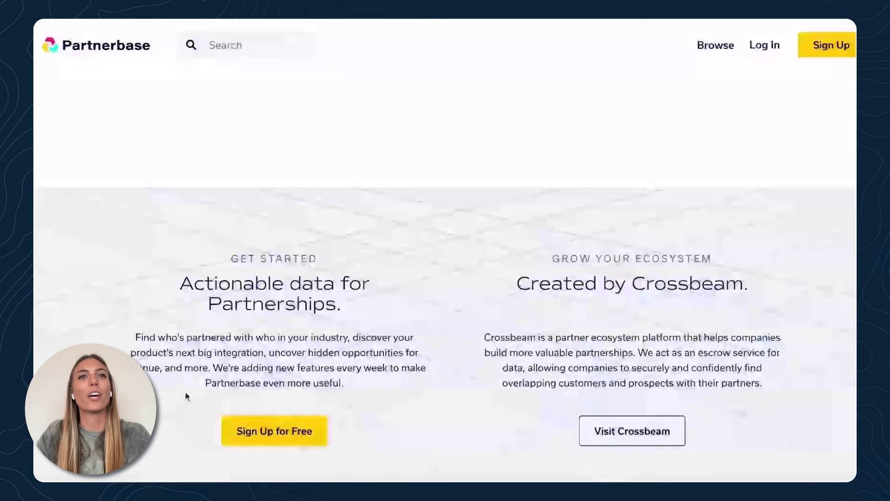
Examine Crossbeam's Partnership Ecosystem Map and Partner List on its company profile
scroll(429, 461, "down", 8)
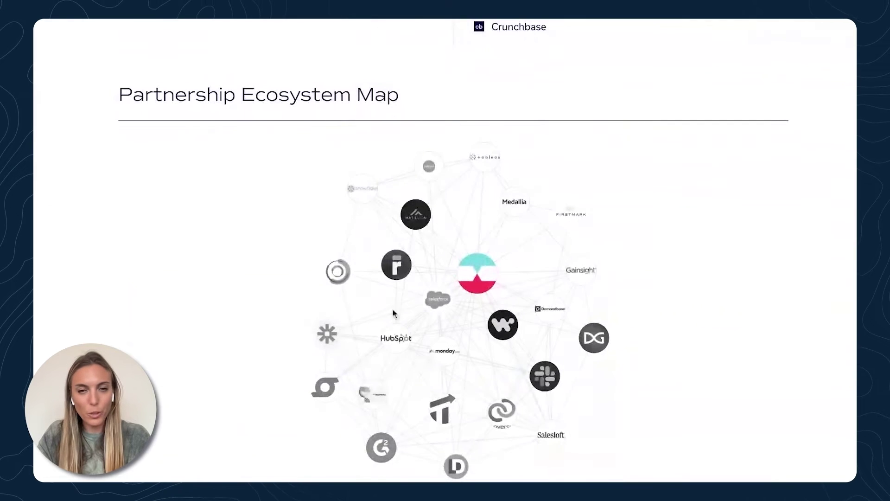
scroll(506, 244, "down", 6)
scroll(505, 245, "down", 2)
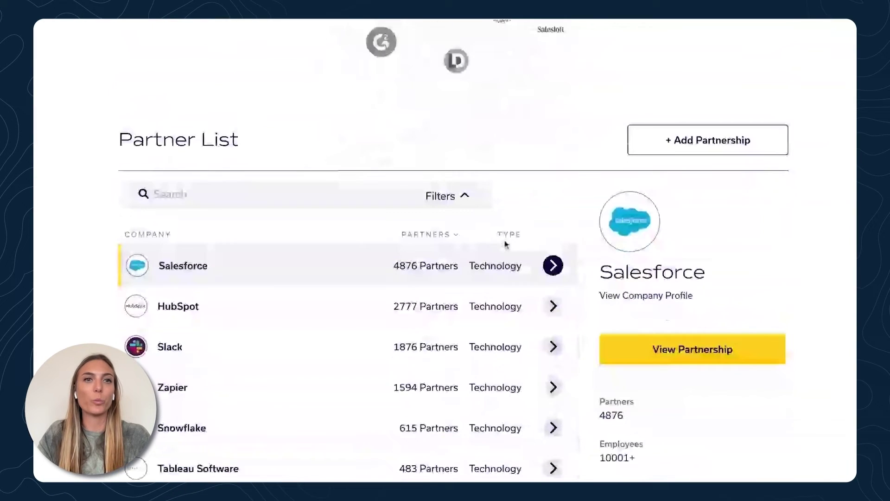
scroll(505, 245, "down", 3)
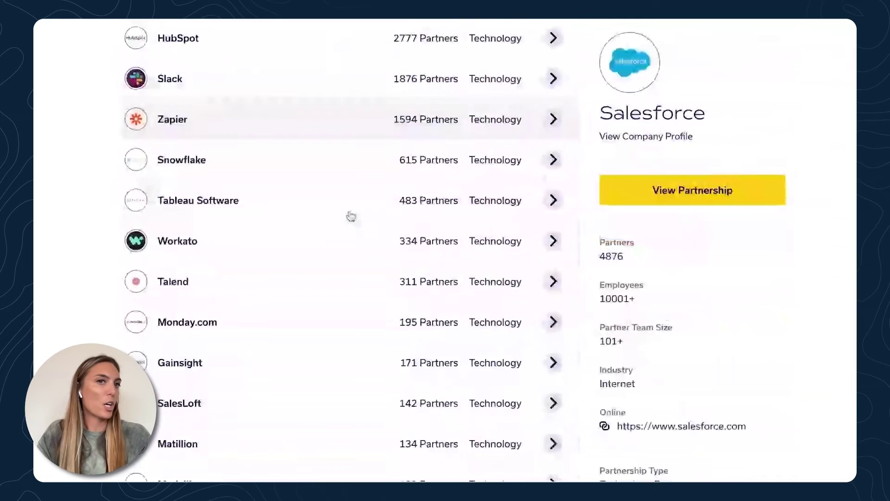
scroll(351, 216, "up", 3)
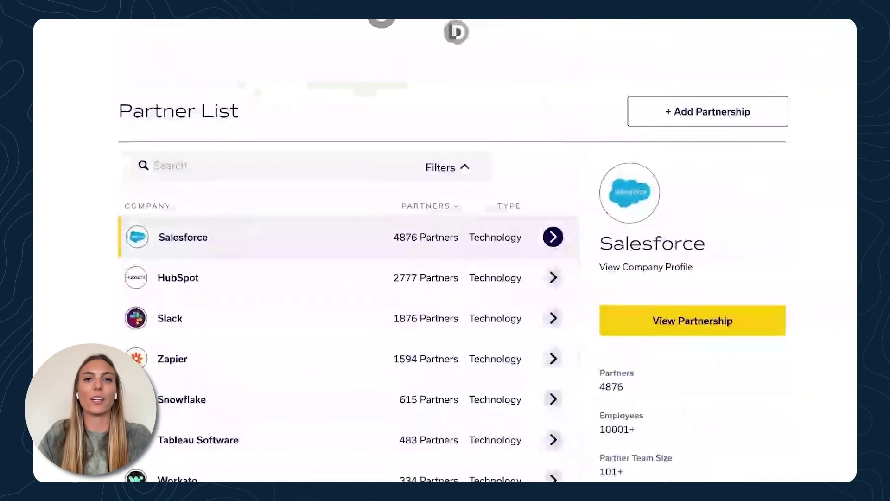
scroll(290, 282, "up", 1)
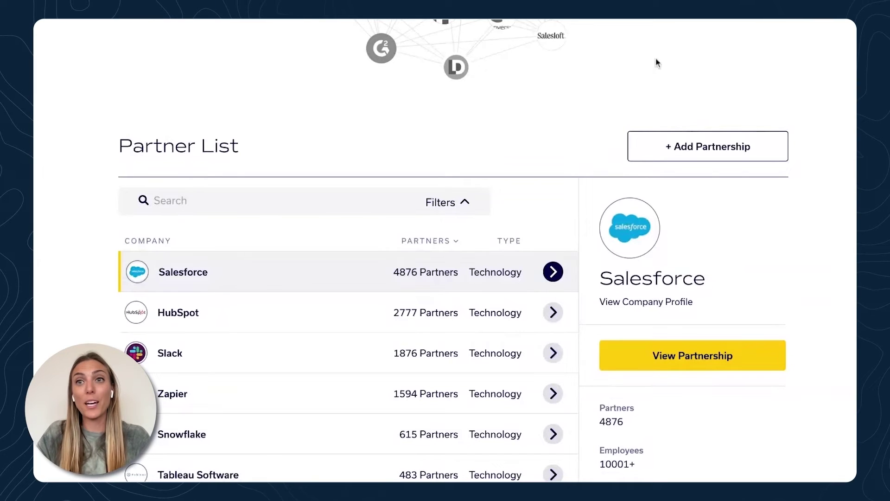
scroll(502, 307, "up", 1)
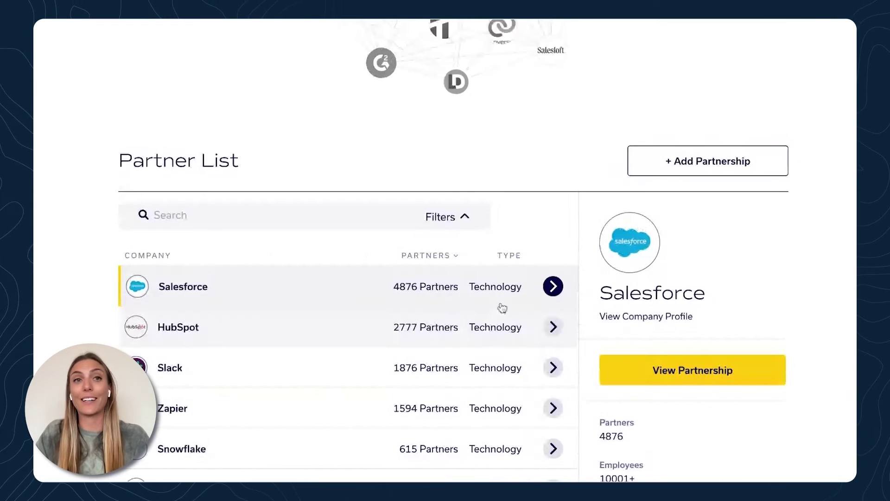
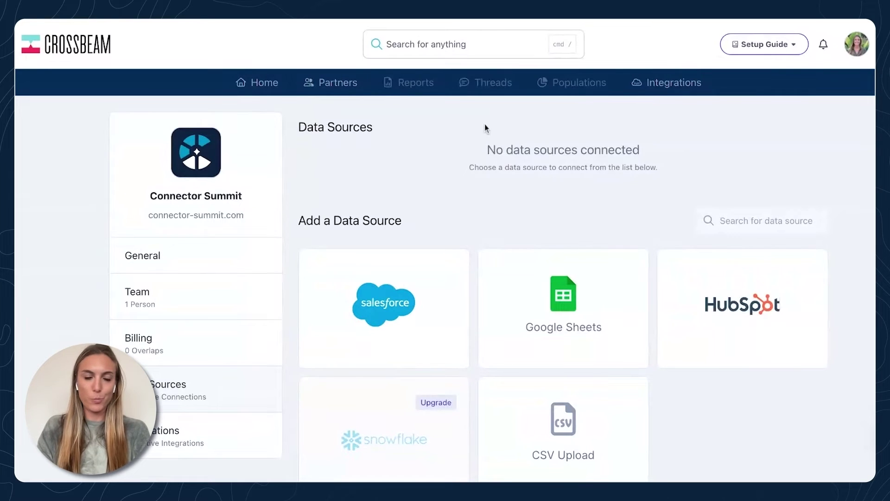
On Crossbeam's Data Sources page, review the data sources that can be added and those that can be requested
scroll(465, 159, "down", 1)
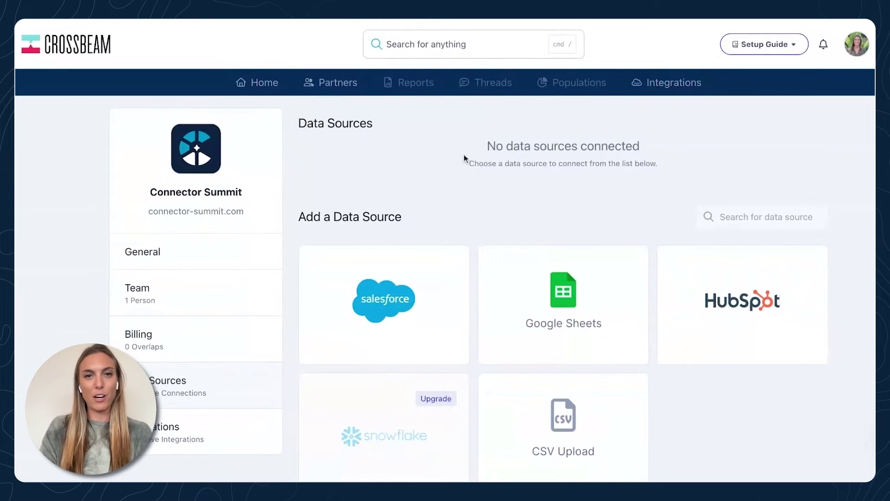
scroll(465, 159, "down", 1)
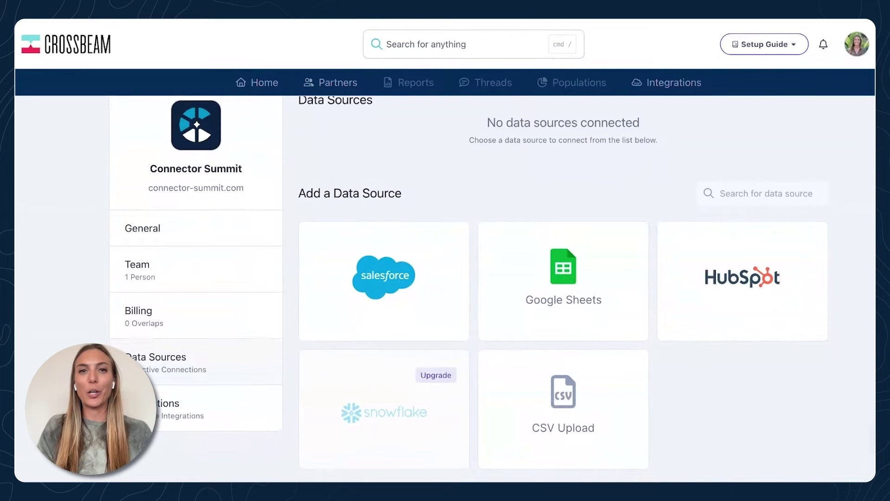
scroll(491, 288, "down", 1)
scroll(492, 288, "down", 8)
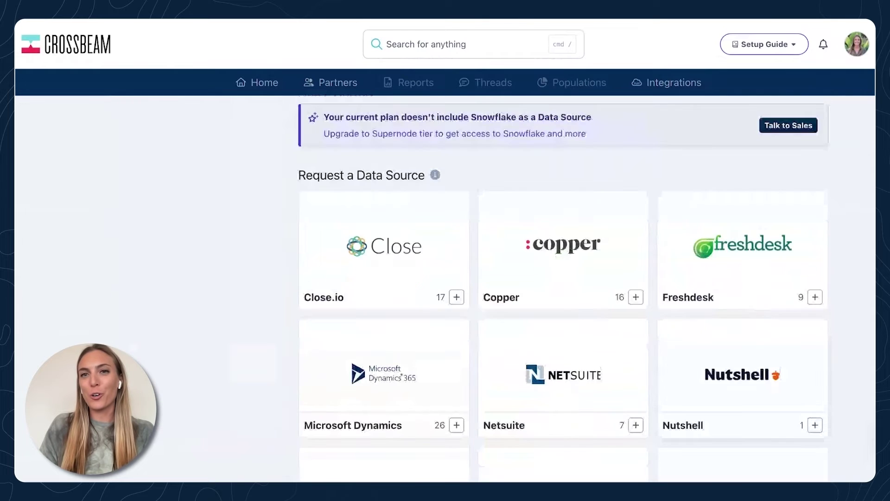
scroll(563, 288, "down", 3)
scroll(563, 287, "down", 2)
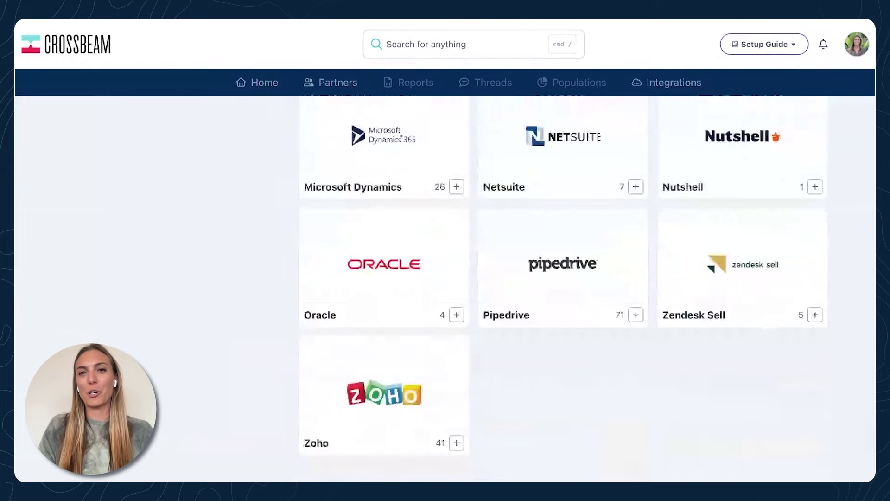
scroll(563, 287, "up", 5)
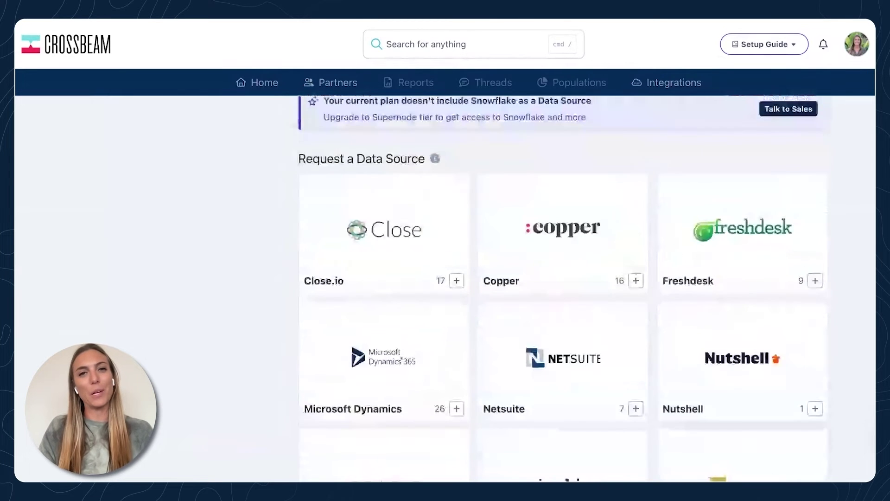
scroll(563, 288, "up", 3)
scroll(563, 287, "up", 4)
scroll(563, 287, "up", 3)
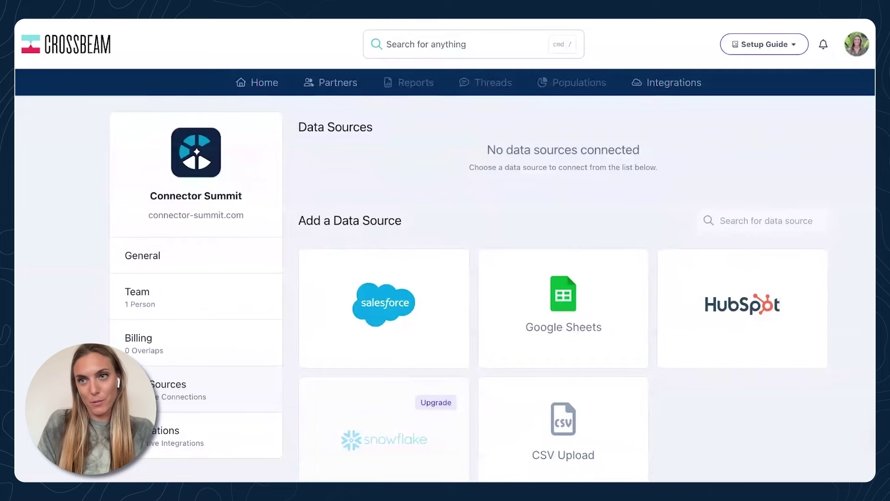
Switch to the CrowdBlossom organization and open its Data Sources page
left_click(851, 47)
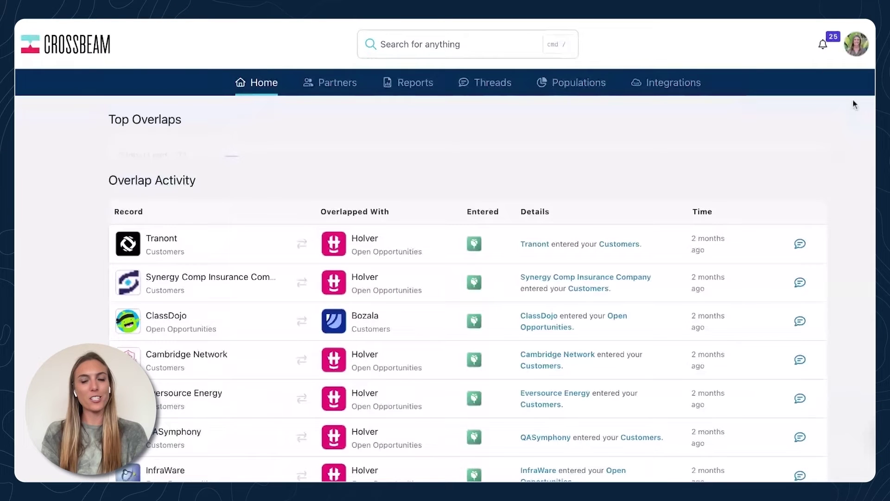
left_click(856, 44)
left_click(800, 177)
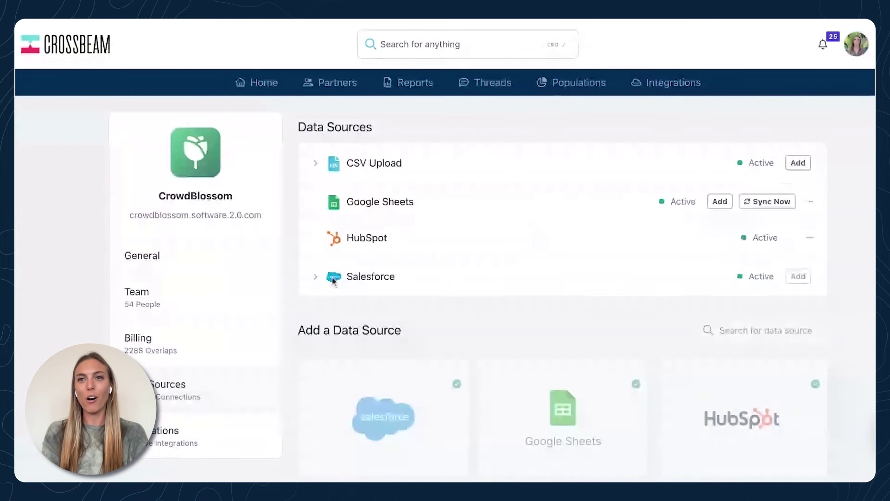
Expand the Salesforce data source and open the settings of the crossbeam-crowdblossom.my.salesforce.com connection
left_click(314, 278)
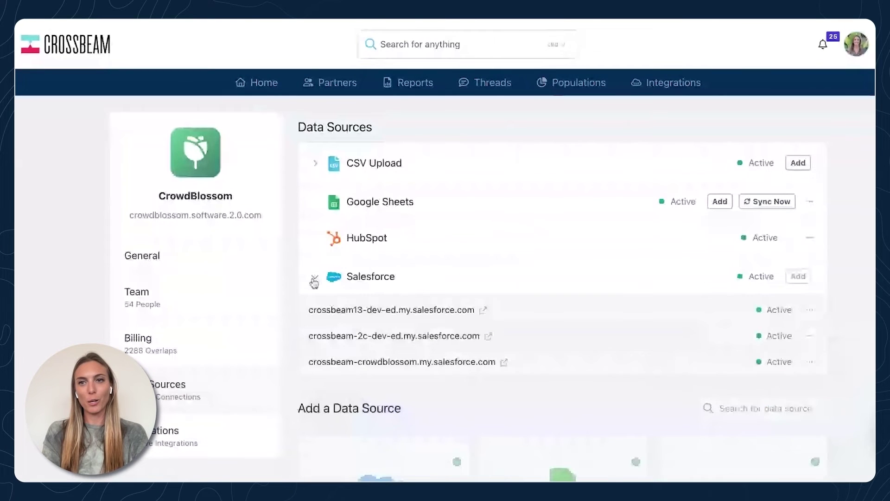
left_click(810, 362)
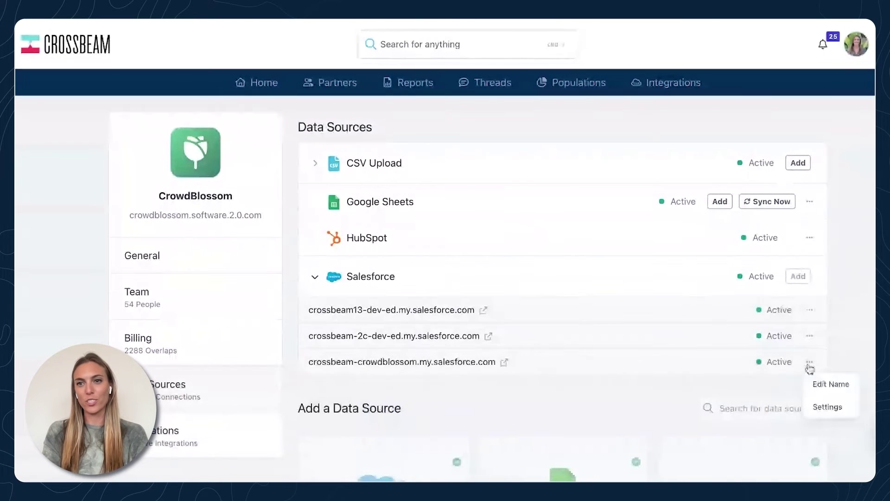
left_click(823, 408)
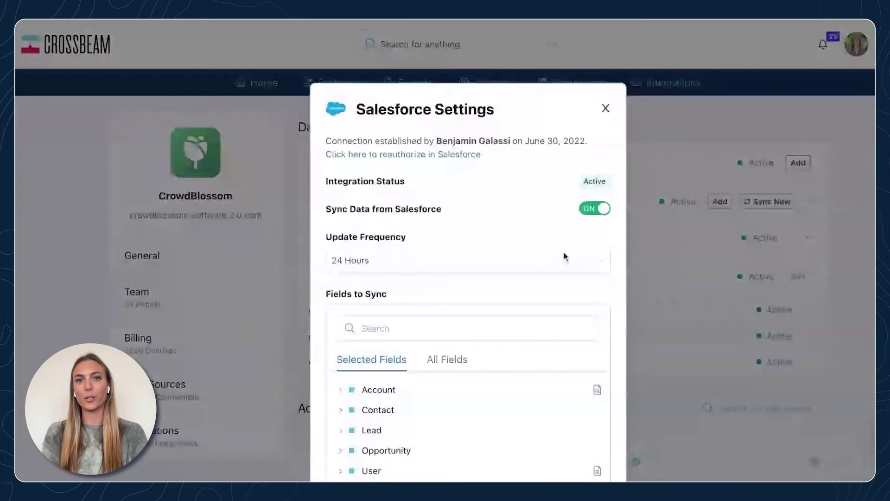
Review the Salesforce update frequency options without choosing one, and expand the Account object's selected fields to sync
scroll(566, 189, "down", 2)
left_click(566, 219)
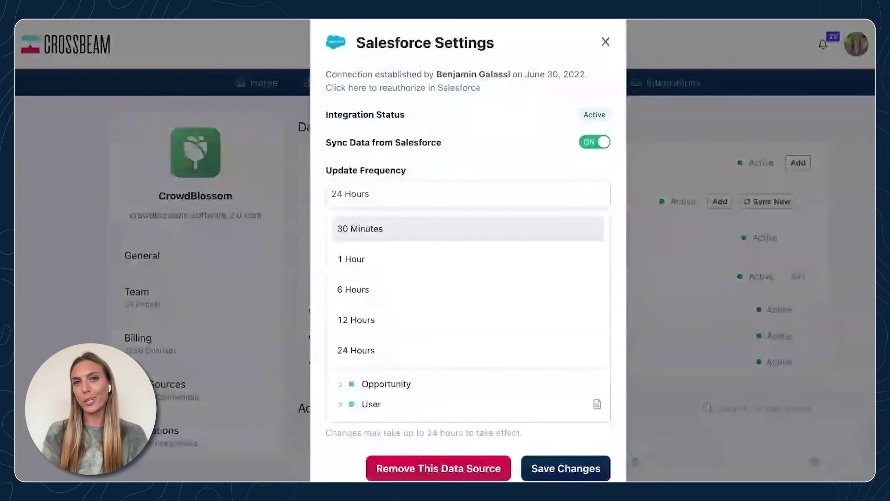
left_click(494, 169)
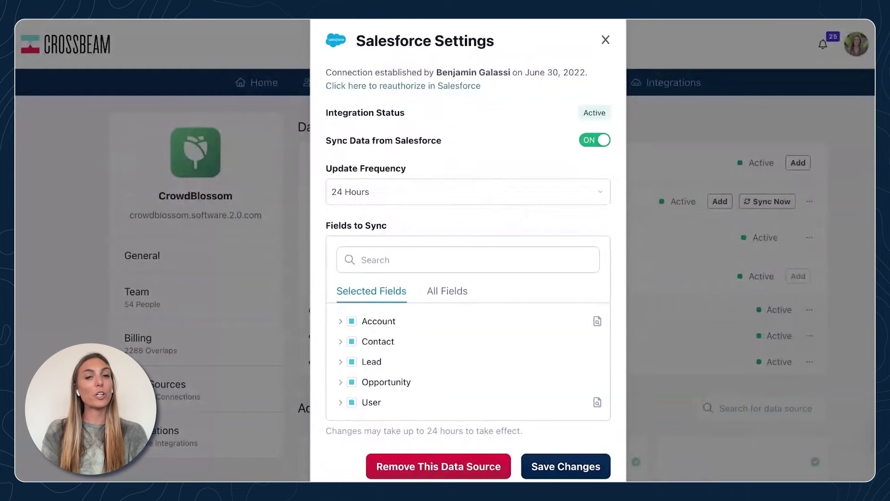
scroll(341, 312, "down", 1)
left_click(341, 308)
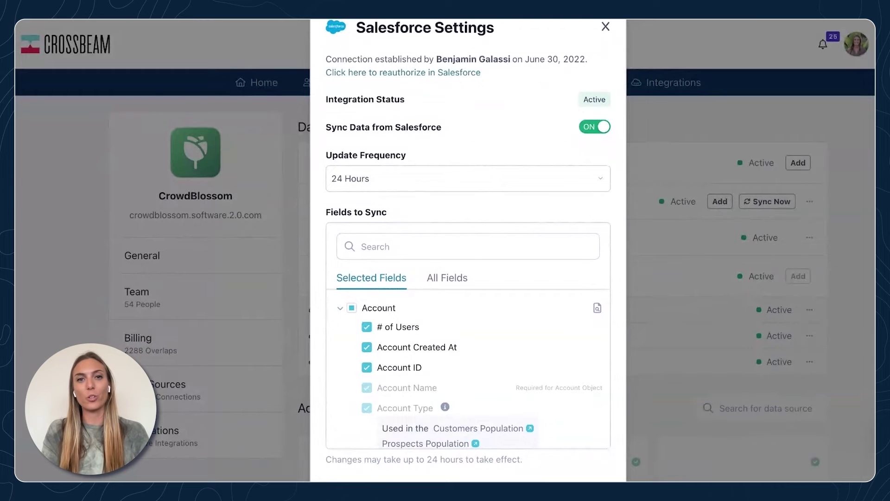
Review the Account object's fields currently selected for syncing in the Salesforce settings
scroll(469, 371, "down", 1)
scroll(468, 371, "down", 1)
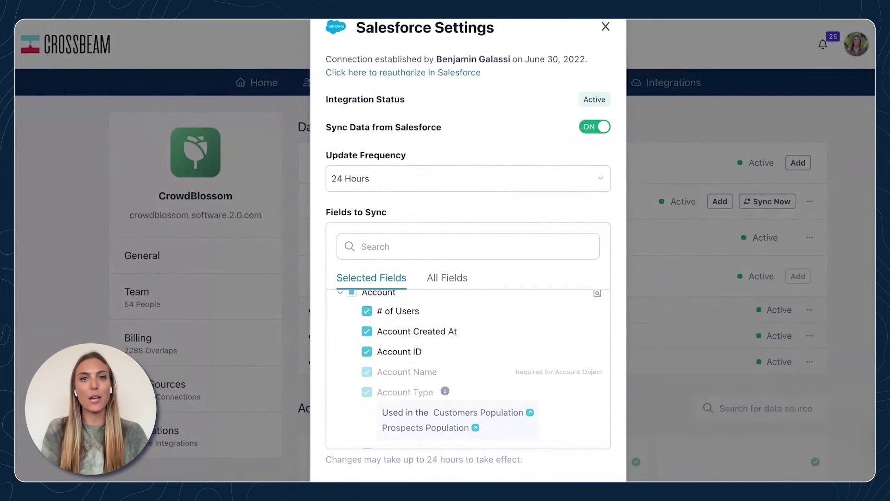
scroll(469, 371, "down", 2)
scroll(469, 371, "down", 5)
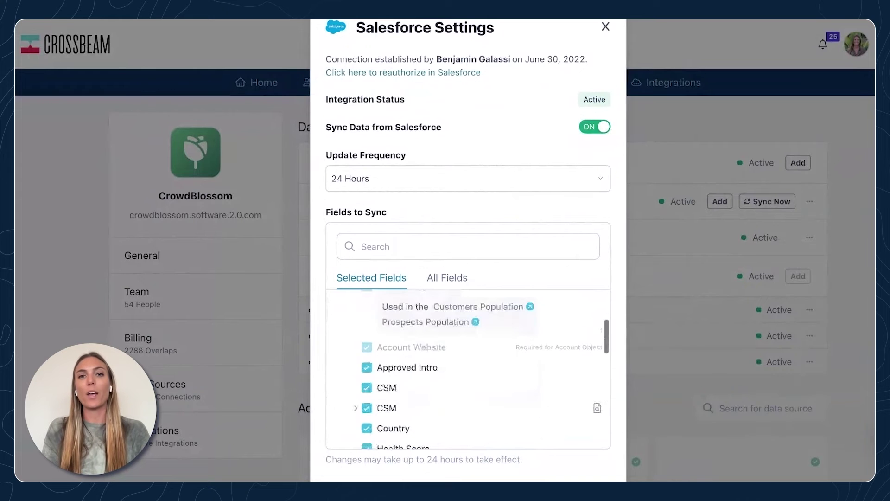
Review all available Account fields in the Salesforce settings and close the settings without changes
left_click(452, 278)
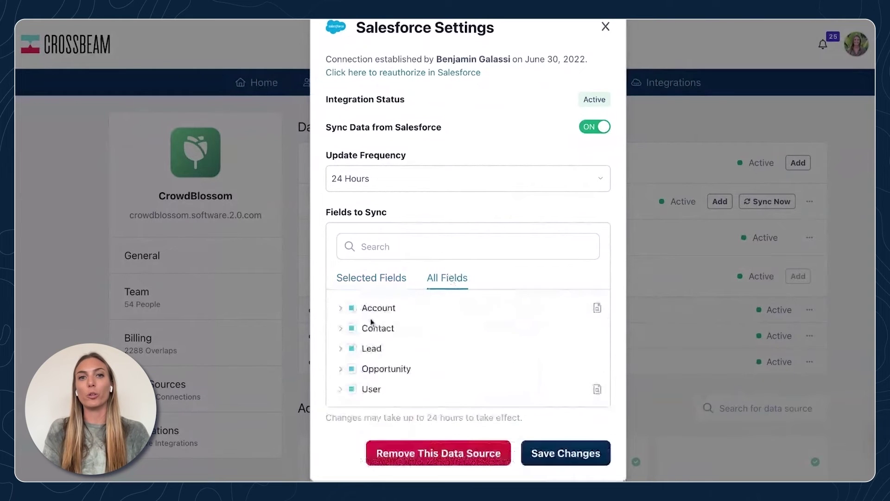
left_click(340, 308)
scroll(379, 360, "down", 2)
scroll(379, 360, "down", 7)
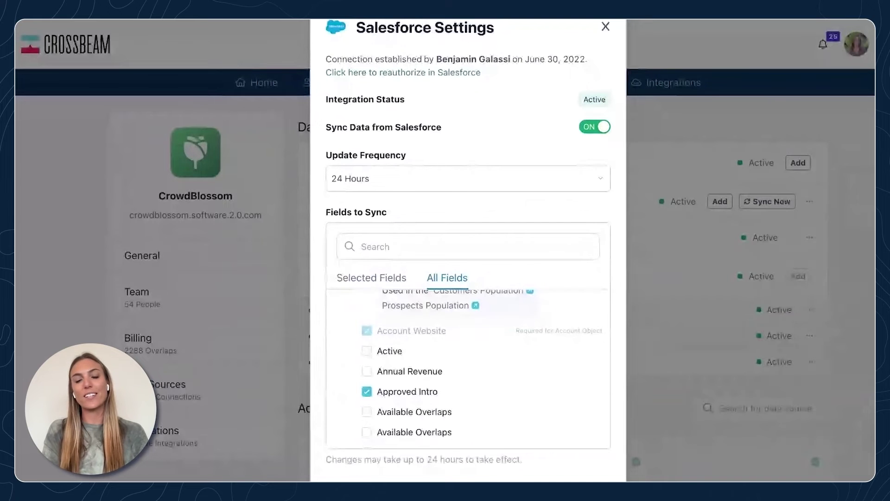
scroll(468, 369, "up", 5)
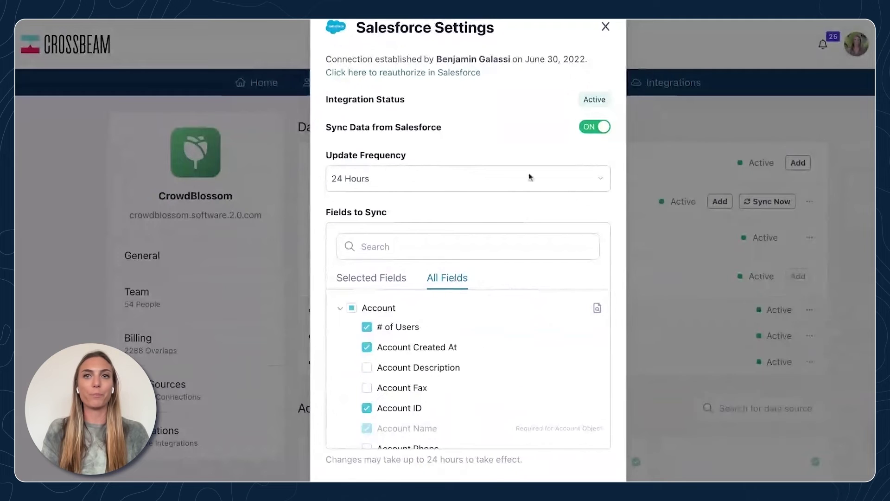
left_click(606, 30)
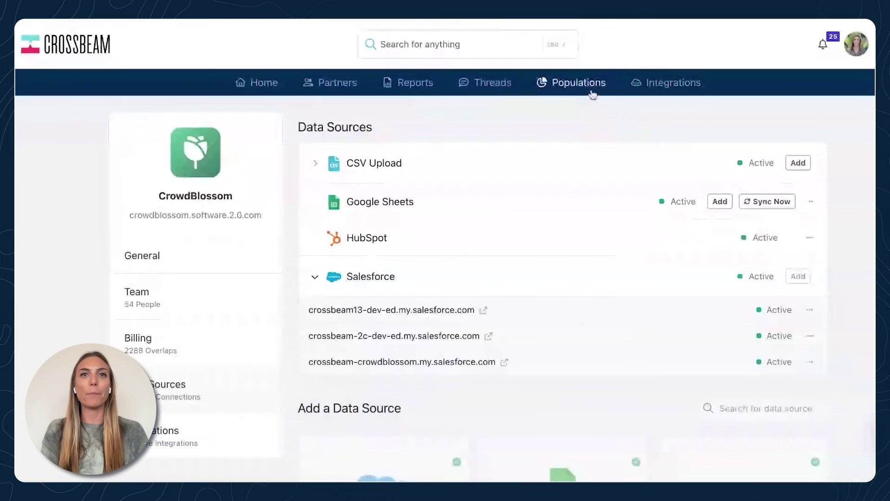
Open the Populations page and review the standard and custom populations with their sharing defaults
left_click(591, 92)
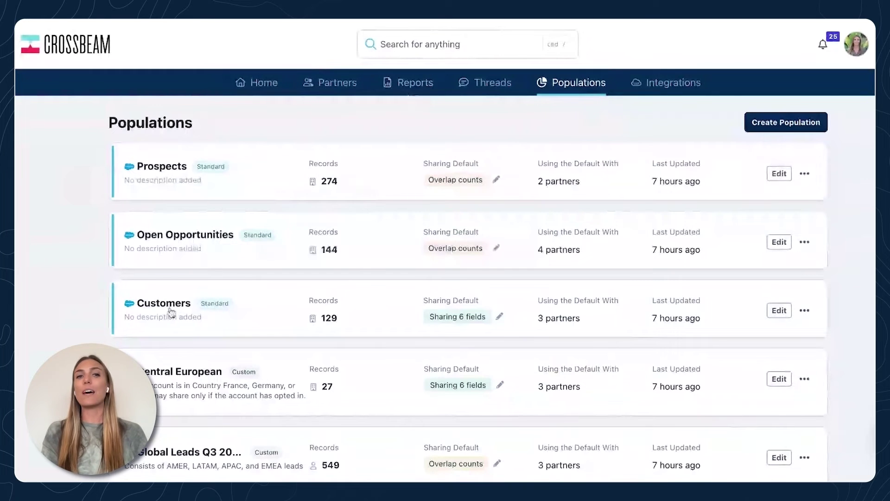
scroll(468, 288, "down", 1)
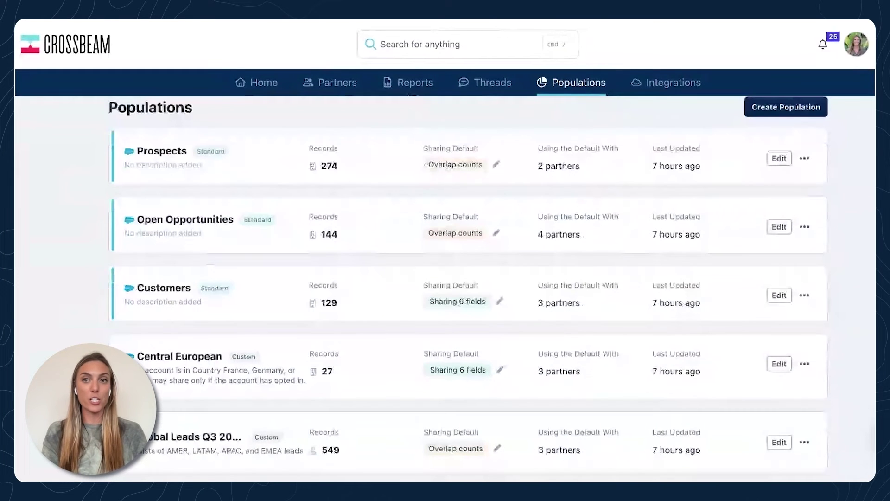
scroll(468, 288, "up", 1)
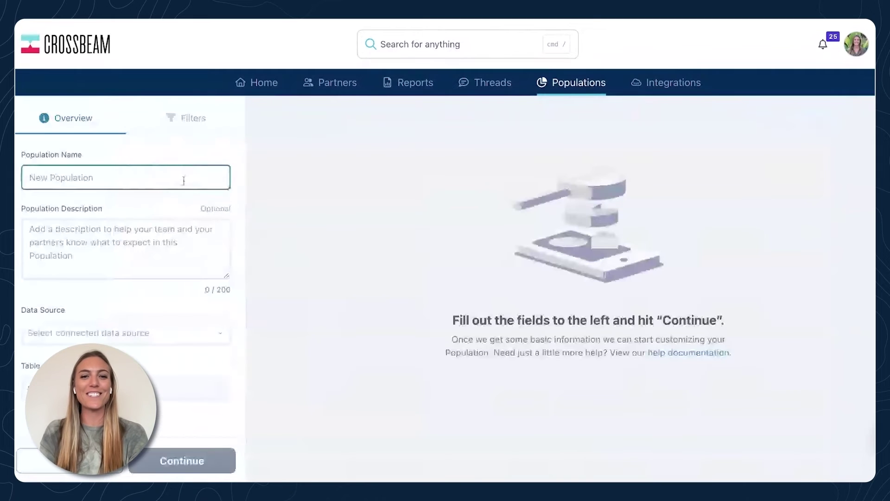
Set up a new population named "Closed Lost" from the crossbeam-crowdblossom Salesforce data source and continue to its filters
left_click(163, 178)
type("Closed Lost")
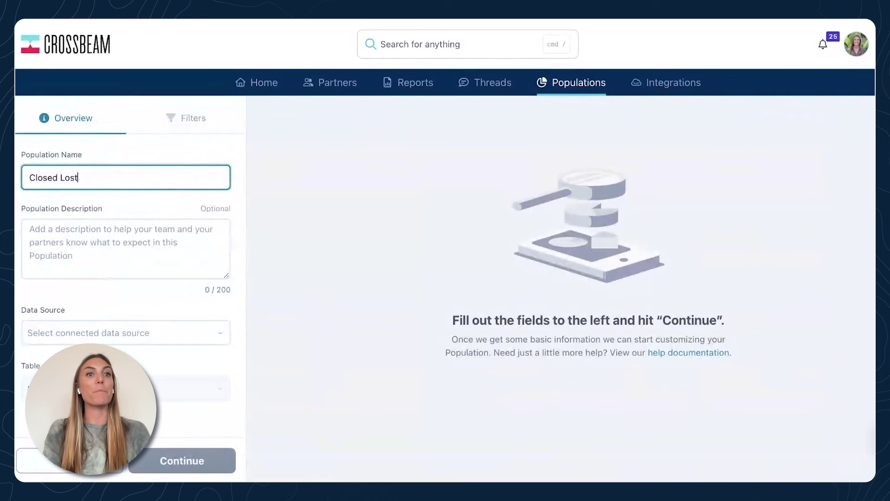
left_click(140, 158)
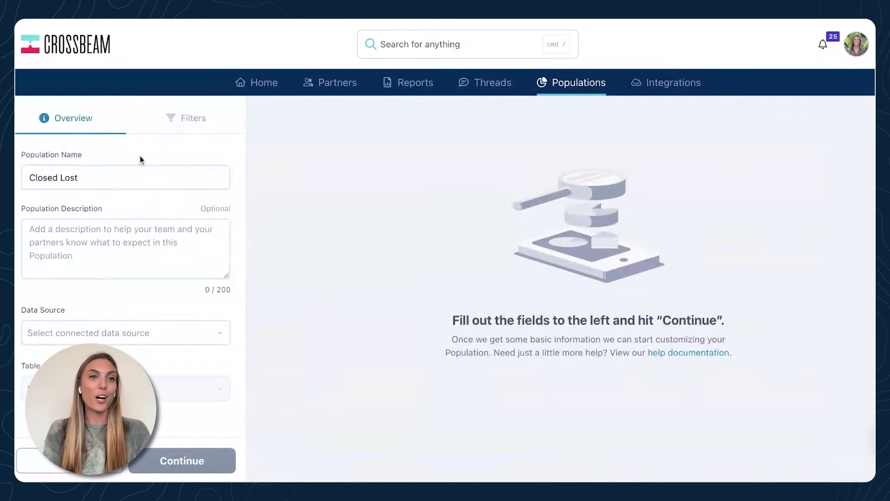
scroll(127, 215, "down", 1)
left_click(126, 215)
left_click(93, 306)
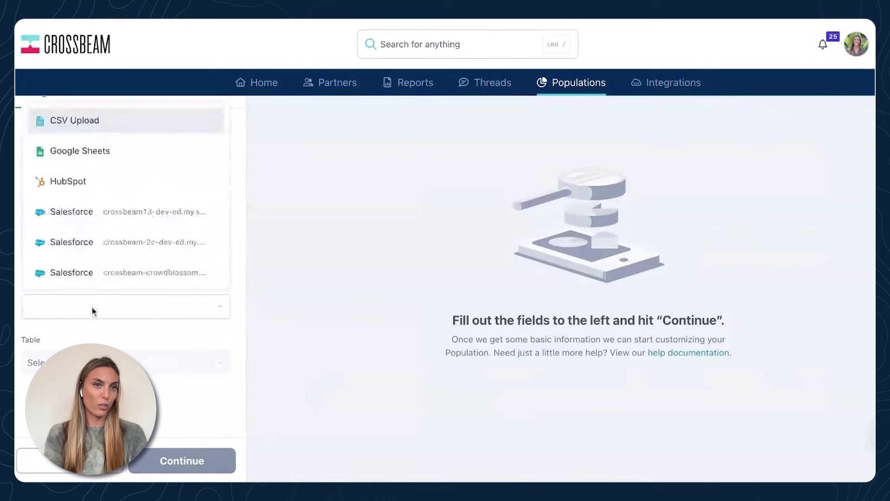
left_click(97, 282)
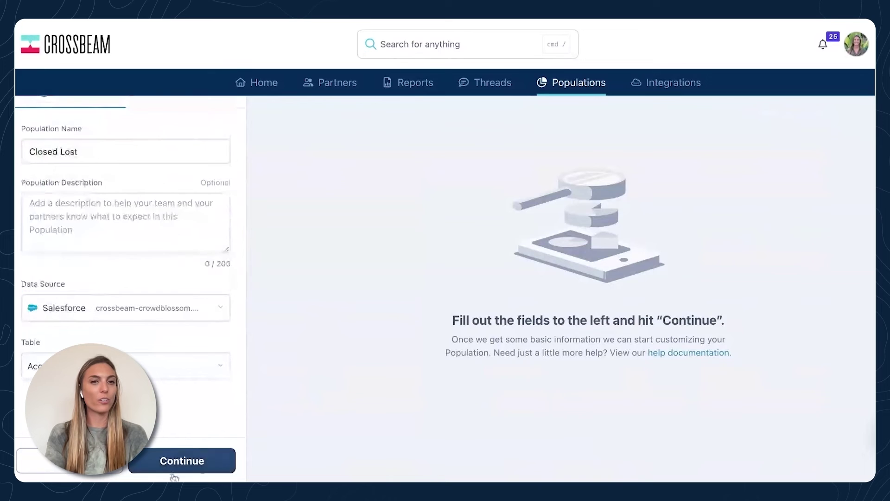
left_click(182, 461)
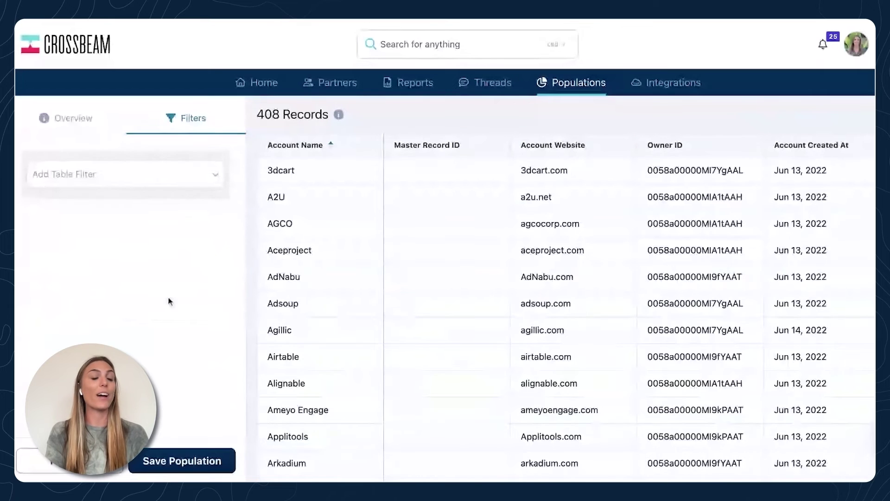
Look through the fields available as table filters and view the Salesforce sync settings for additional fields, closing them without changes
left_click(177, 178)
scroll(129, 280, "down", 4)
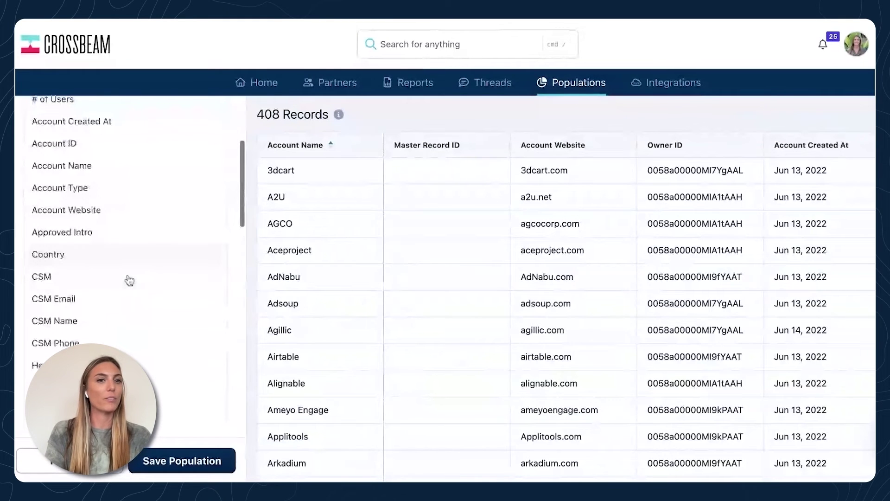
scroll(129, 281, "down", 5)
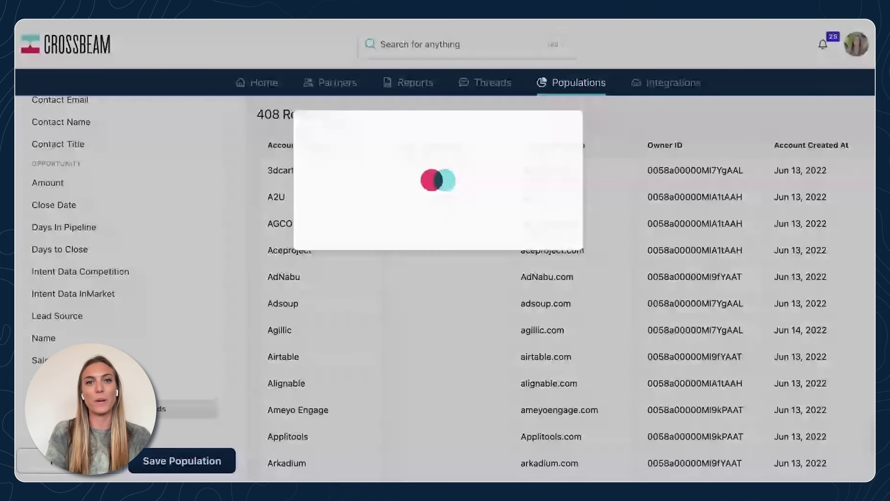
scroll(448, 317, "down", 2)
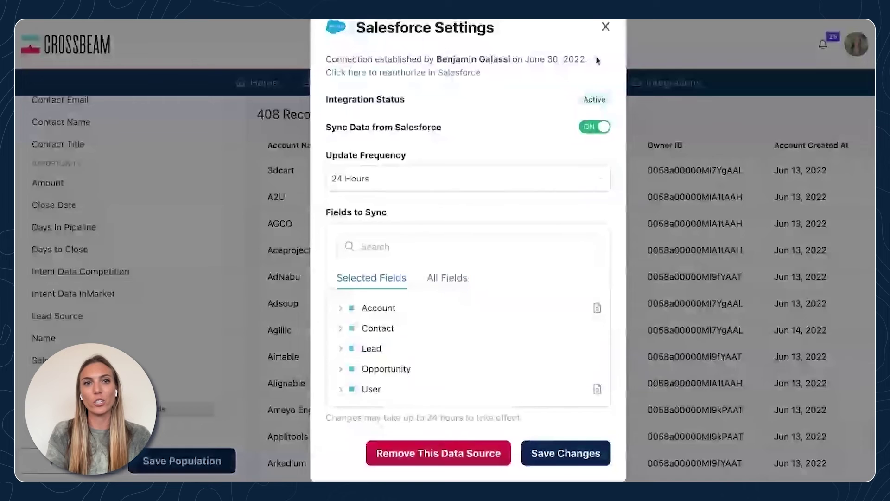
left_click(605, 28)
Filter the Closed Lost population to records whose Sales Stage is Closed Lost, and save the population
left_click(125, 136)
type("stage")
left_click(111, 221)
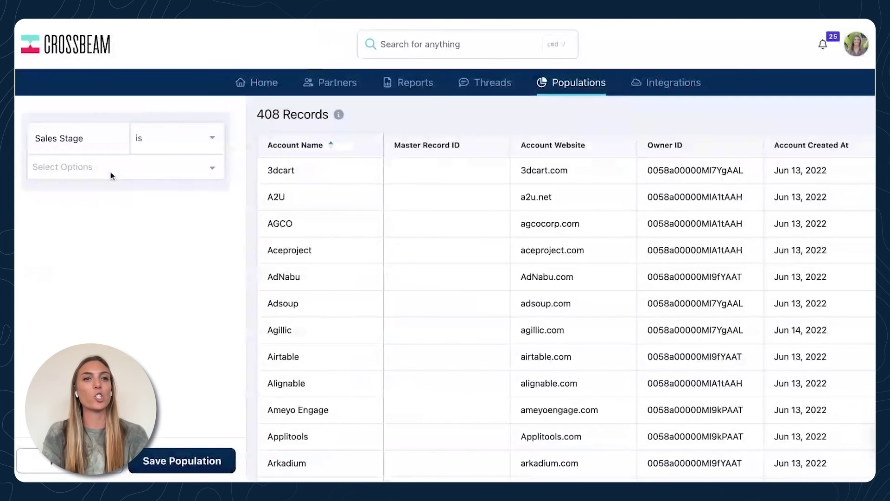
left_click(111, 176)
left_click(89, 199)
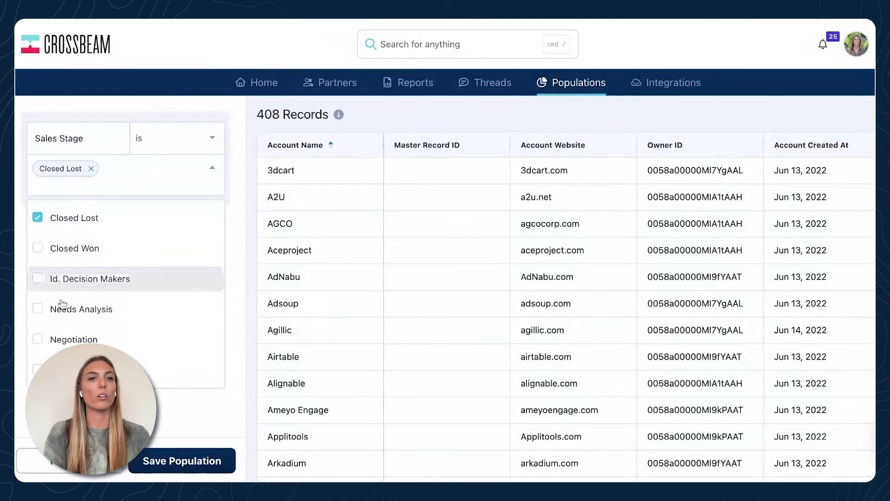
left_click(58, 464)
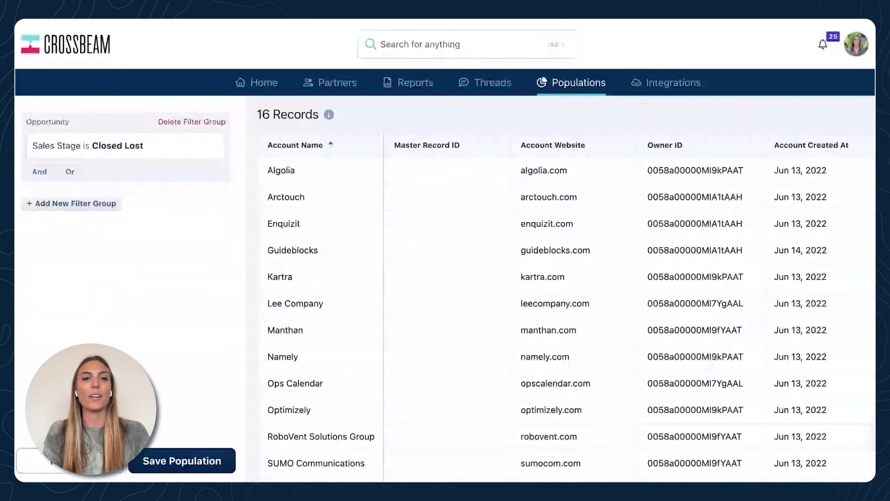
left_click(177, 462)
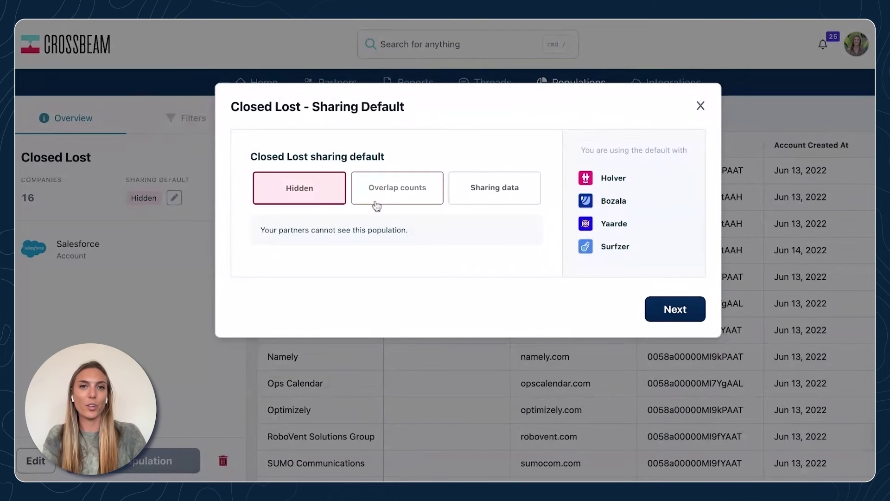
Set the Closed Lost sharing default to Sharing data and select the Account fields to share, including Account Website
left_click(389, 199)
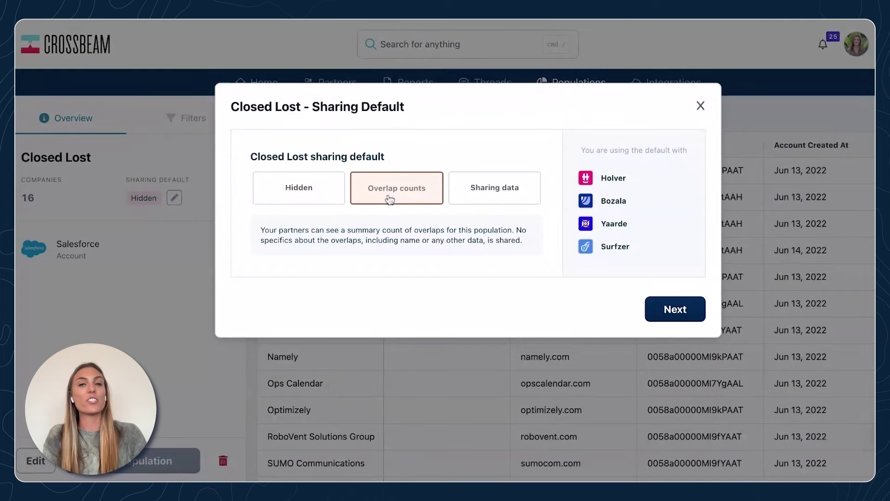
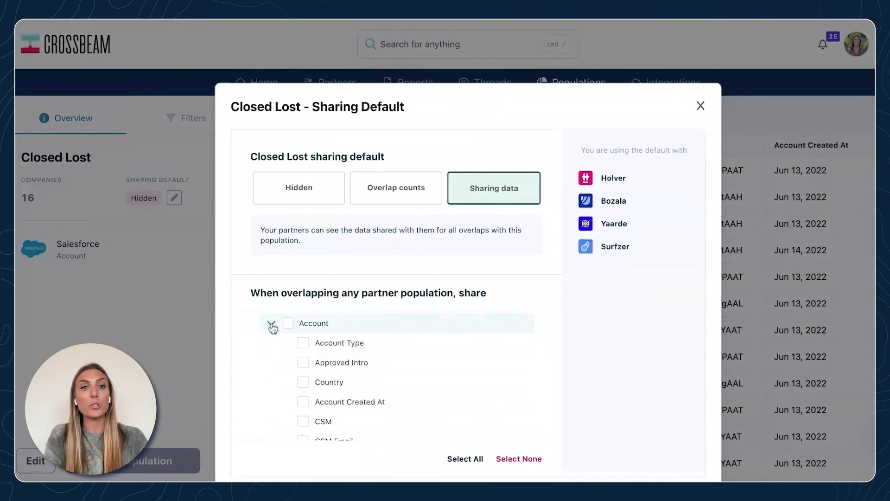
scroll(312, 349, "down", 5)
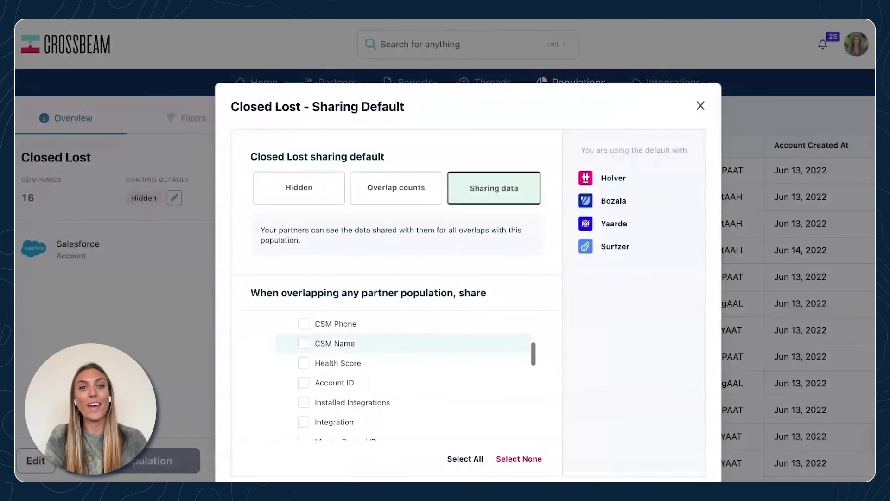
scroll(306, 327, "down", 4)
left_click(304, 325)
scroll(308, 331, "down", 5)
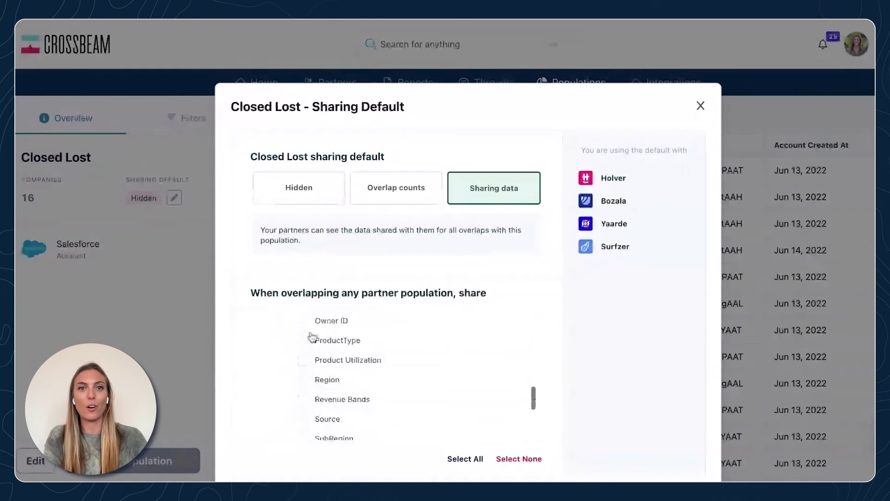
scroll(312, 335, "down", 3)
left_click(303, 371)
Add the User fields Account Executive Email and Account Executive Name to the shared data and confirm the sharing default
left_click(271, 392)
scroll(269, 396, "down", 2)
left_click(304, 367)
left_click(304, 406)
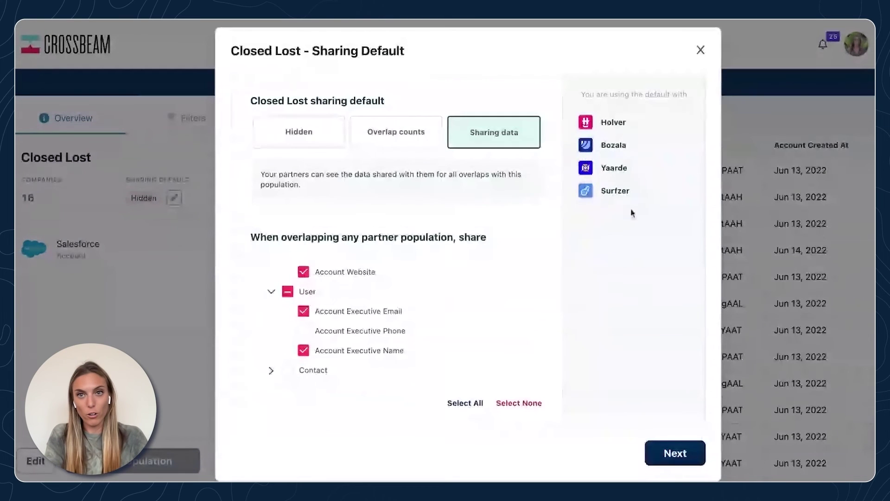
left_click(670, 457)
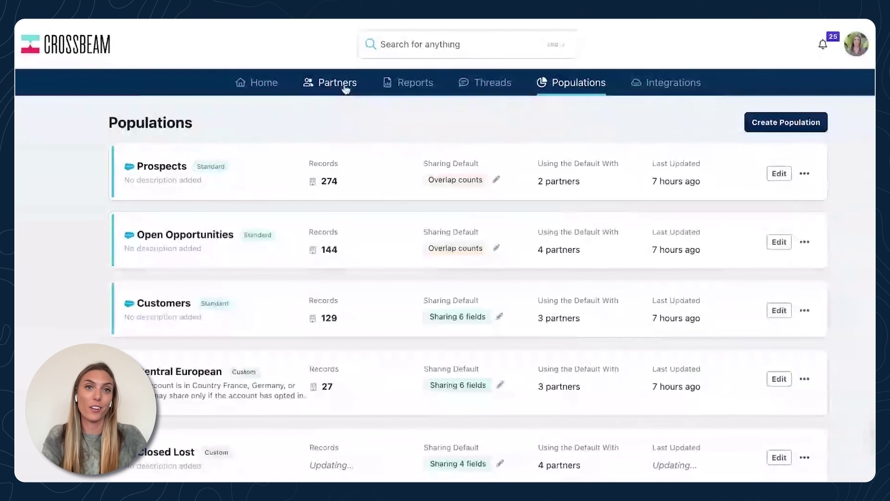
Open the Sharing Settings of the partner Bozala
left_click(346, 85)
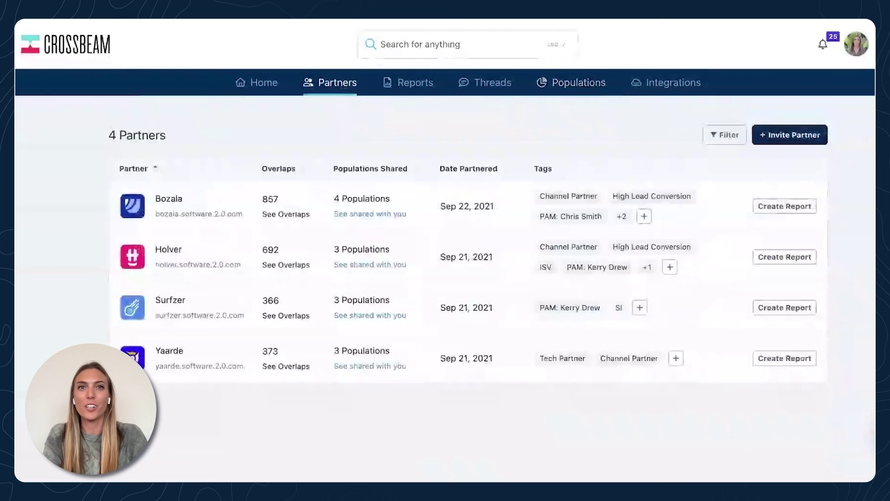
left_click(181, 205)
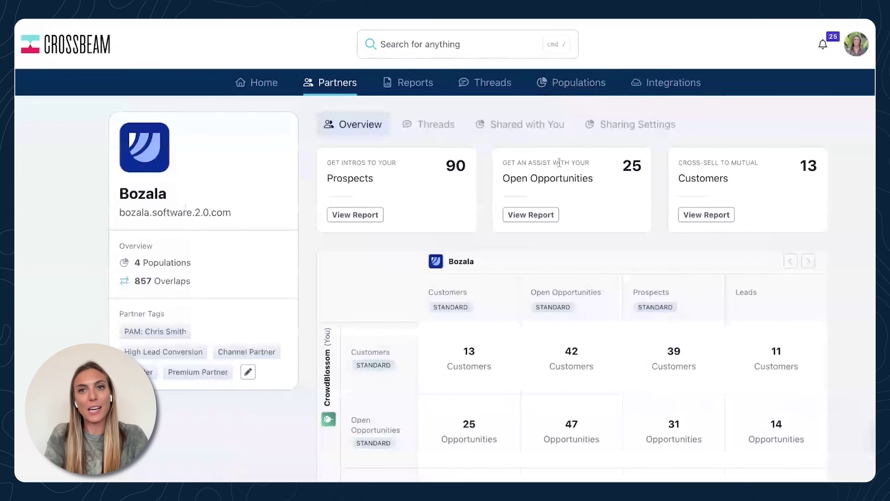
left_click(648, 133)
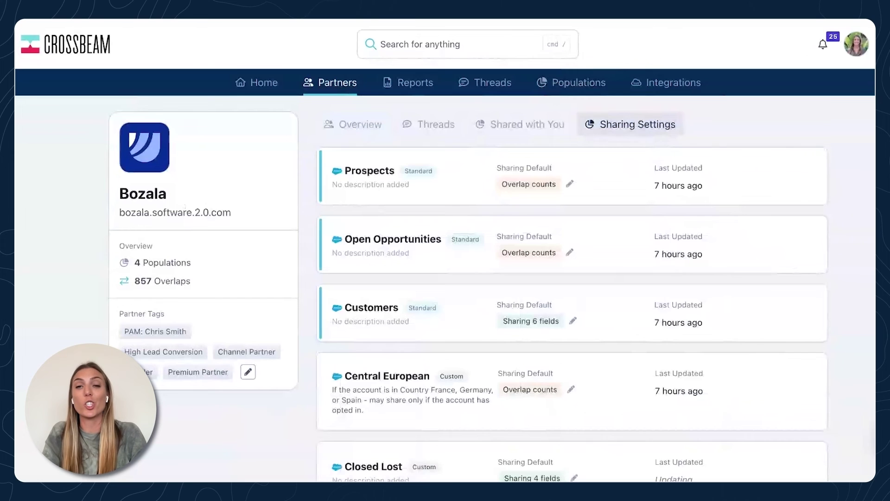
Preview the Hidden and Sharing data options for sharing Prospects with Bozala, closing the dialog without saving
left_click(570, 184)
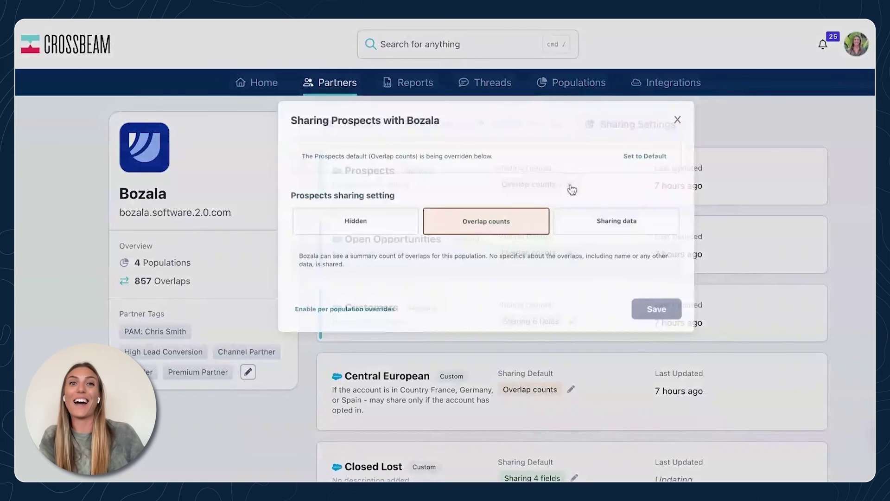
left_click(359, 233)
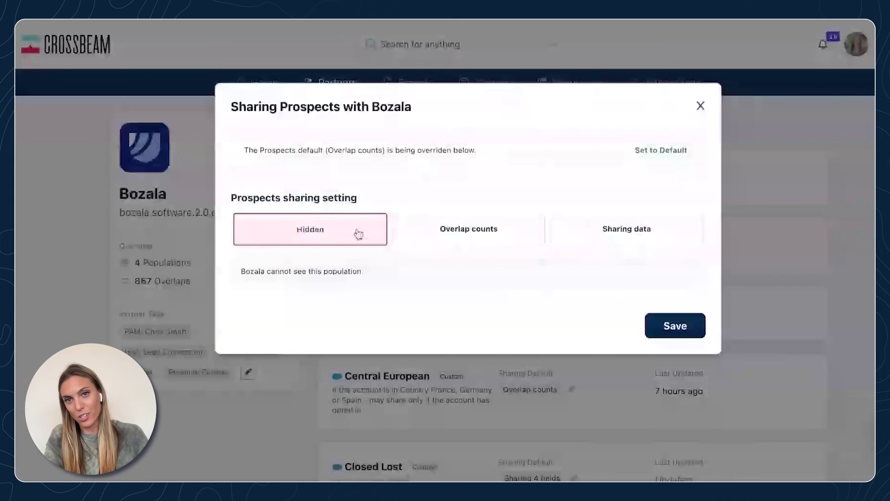
left_click(655, 243)
left_click(271, 339)
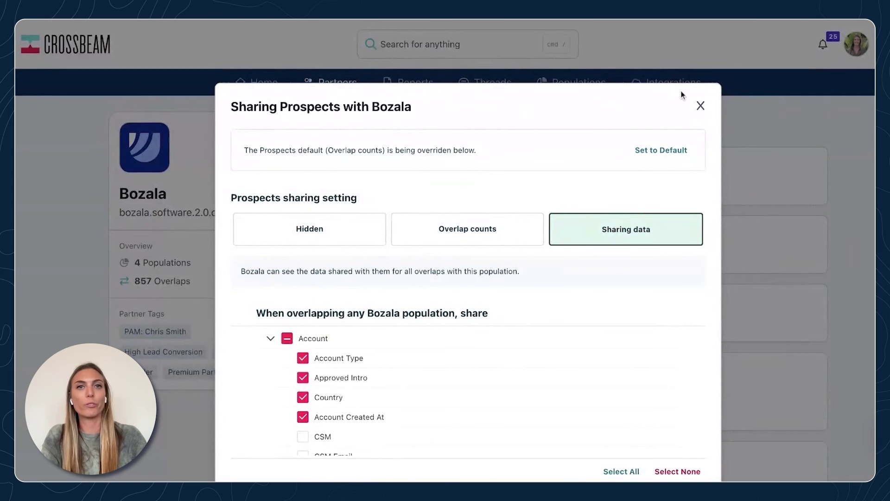
left_click(701, 106)
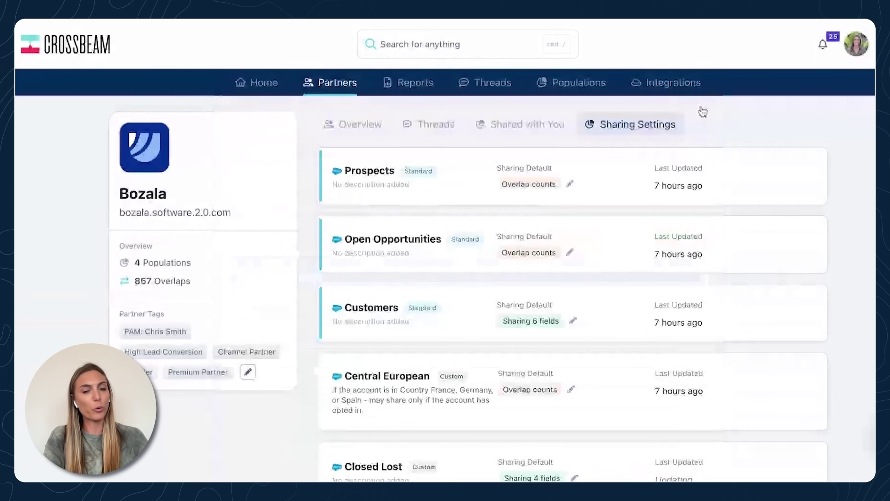
Return to Bozala's overview and examine the overlap matrix between CrowdBlossom's and Bozala's populations
left_click(356, 124)
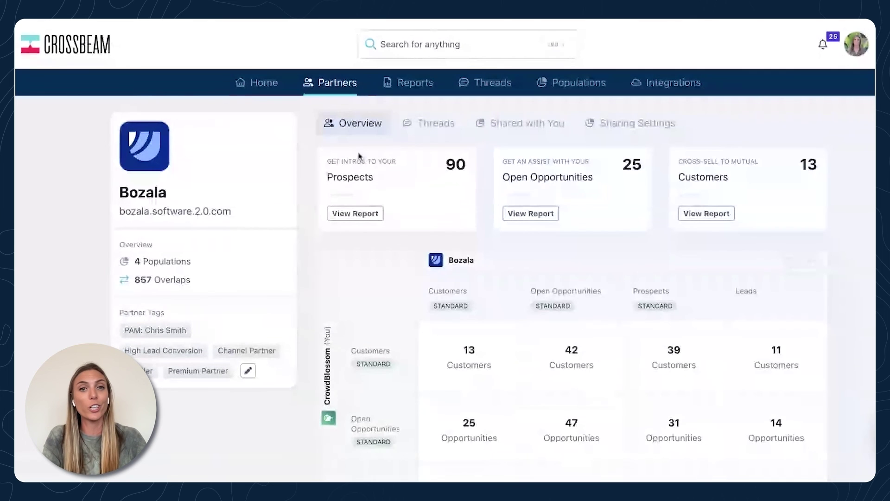
scroll(414, 234, "down", 1)
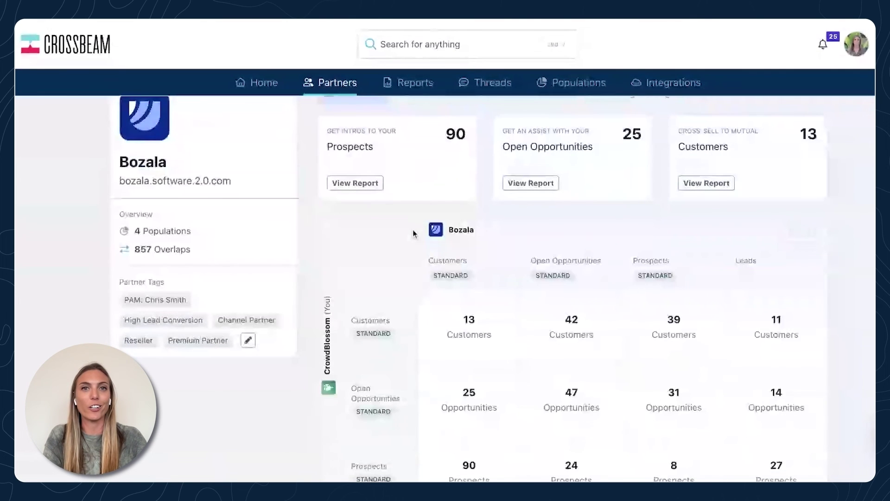
scroll(414, 234, "down", 2)
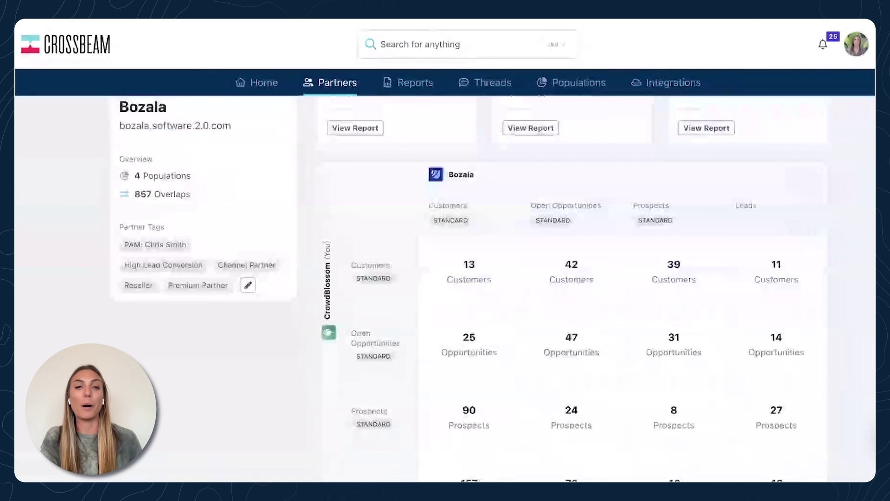
scroll(414, 234, "up", 2)
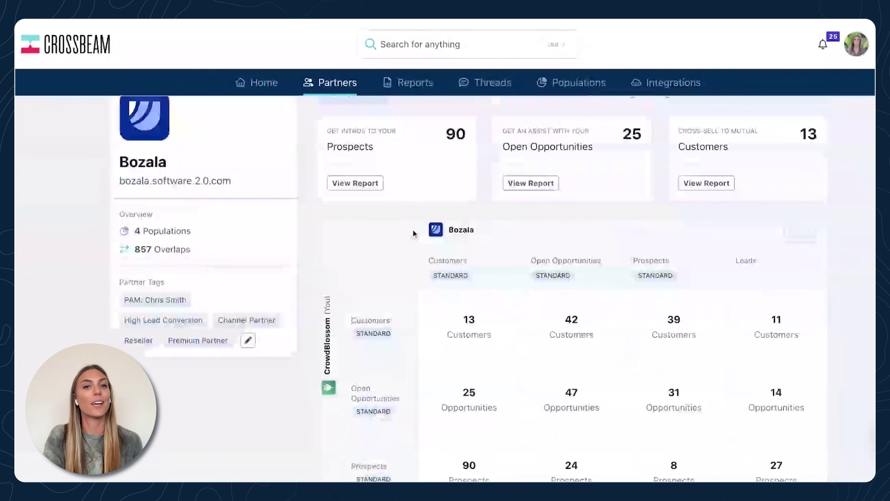
scroll(414, 233, "down", 3)
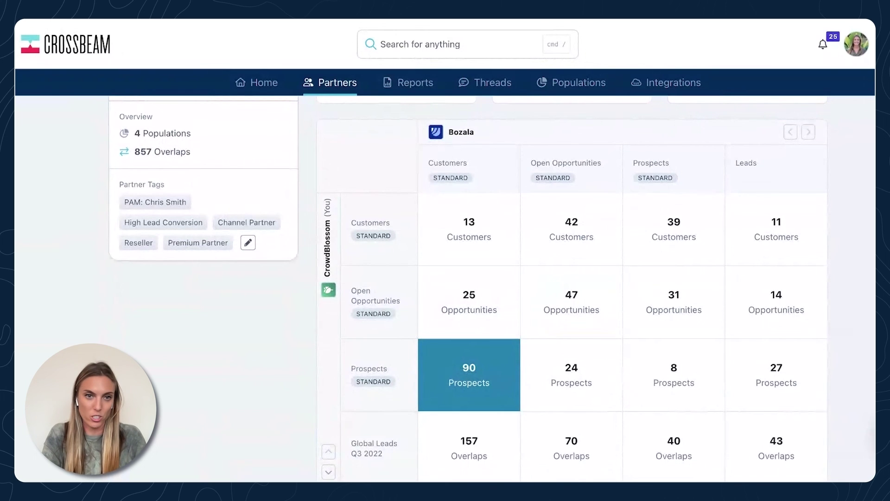
scroll(468, 287, "up", 1)
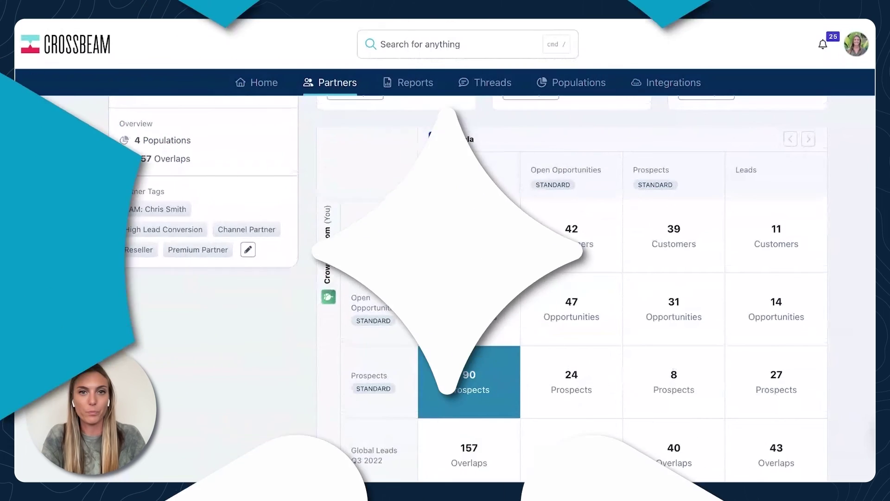